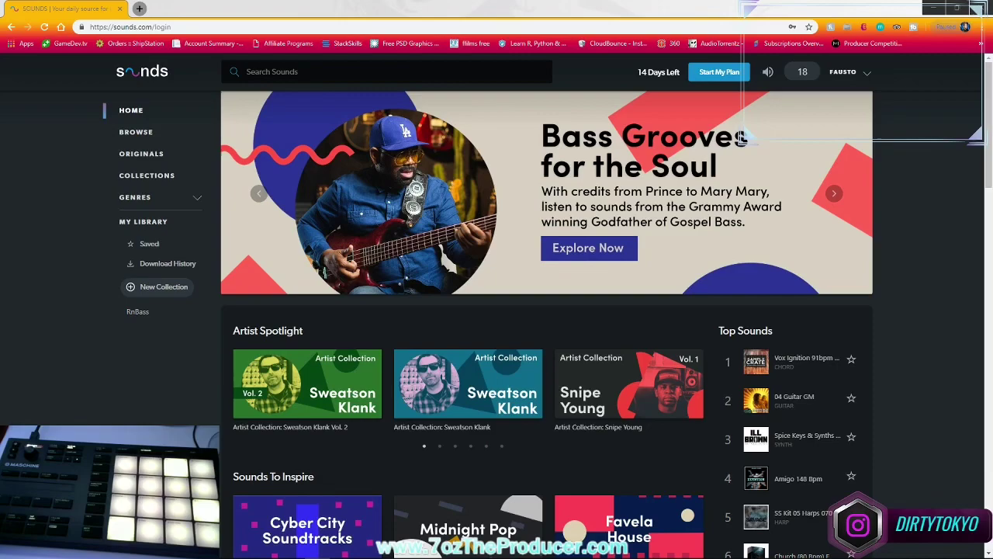
Open the Collections page and scroll up and down through the All Collections grid.
click(146, 175)
scroll(359, 269, down, 3)
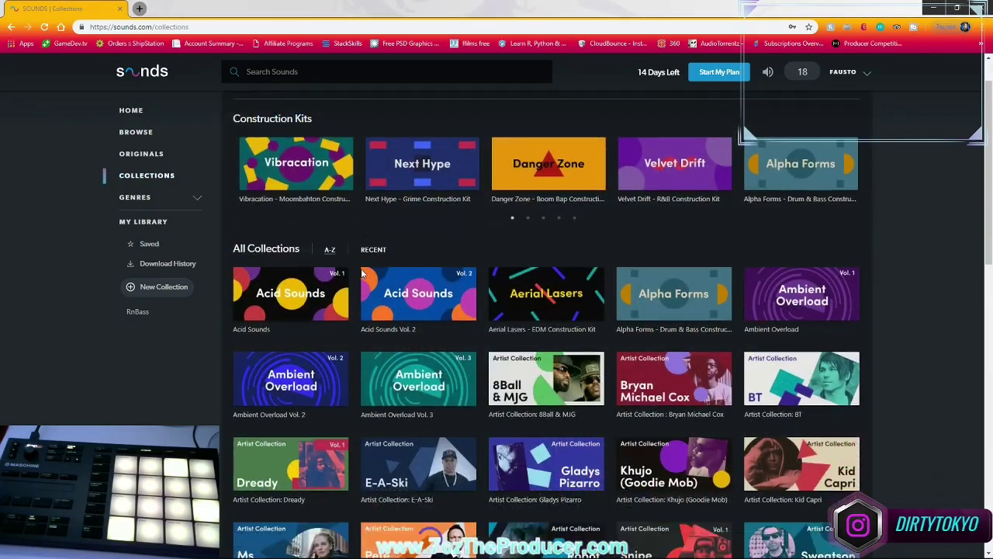
scroll(362, 270, down, 3)
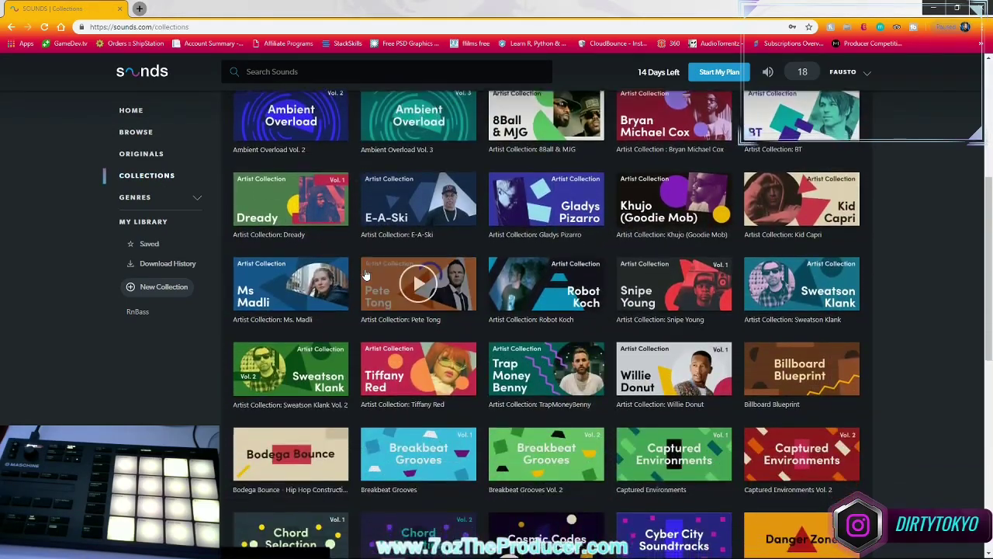
scroll(365, 274, down, 3)
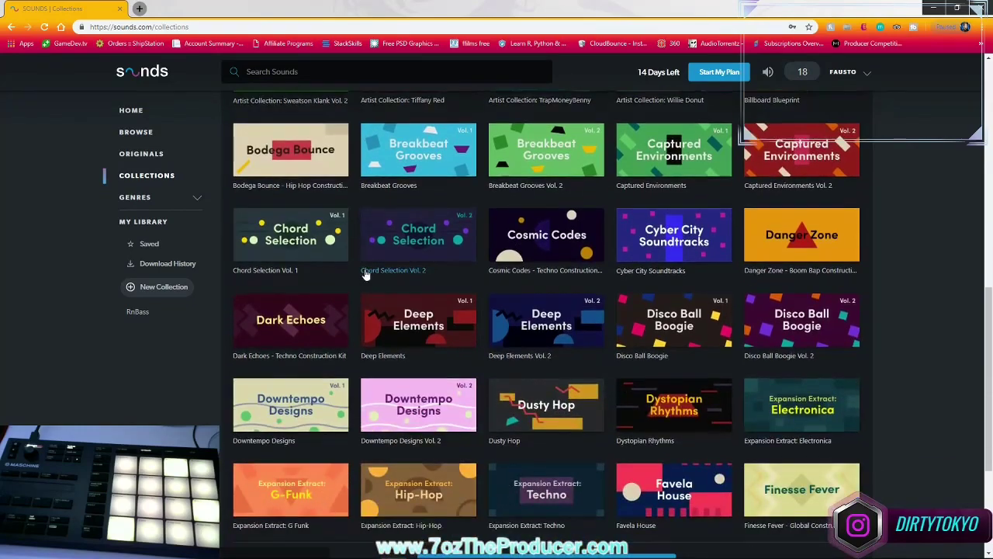
scroll(365, 273, down, 1)
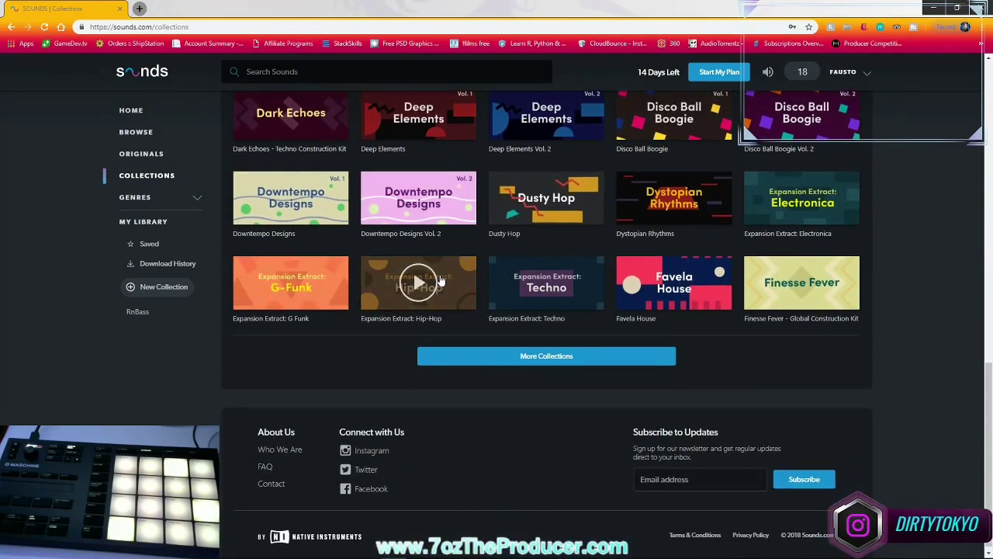
scroll(435, 278, up, 5)
scroll(444, 280, up, 3)
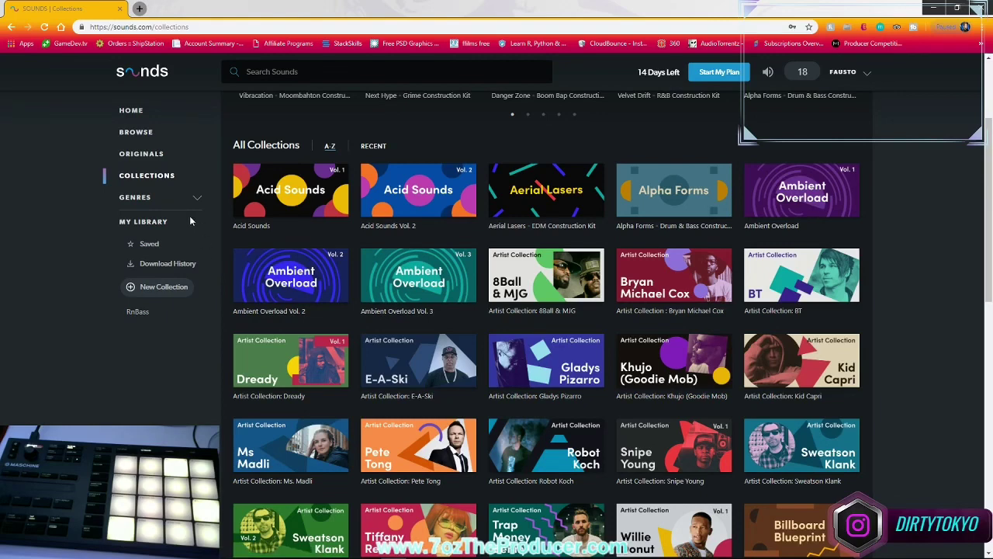
scroll(202, 244, down, 1)
scroll(201, 243, up, 1)
From Download History, create a new collection named 'TRAPT UP', then go back to Collections.
click(174, 263)
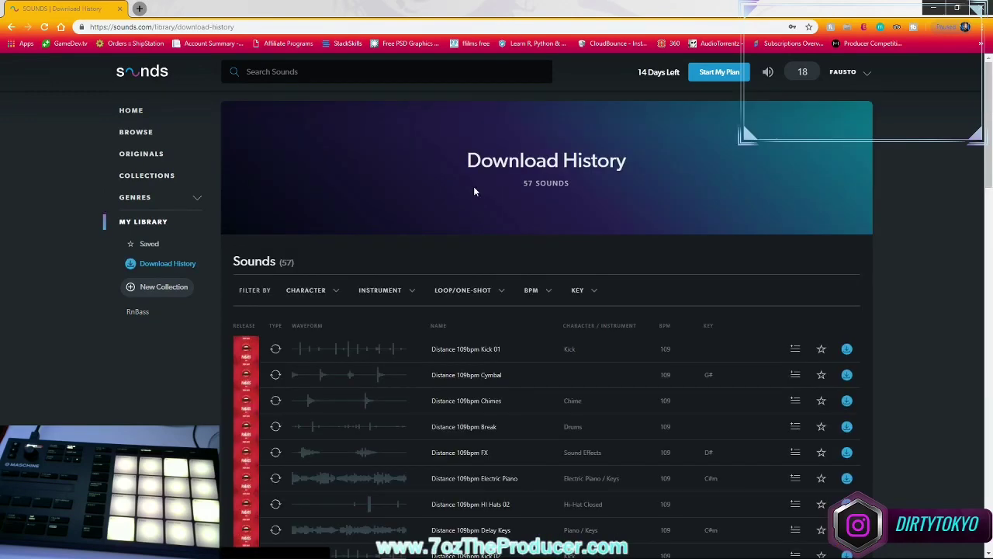
click(173, 291)
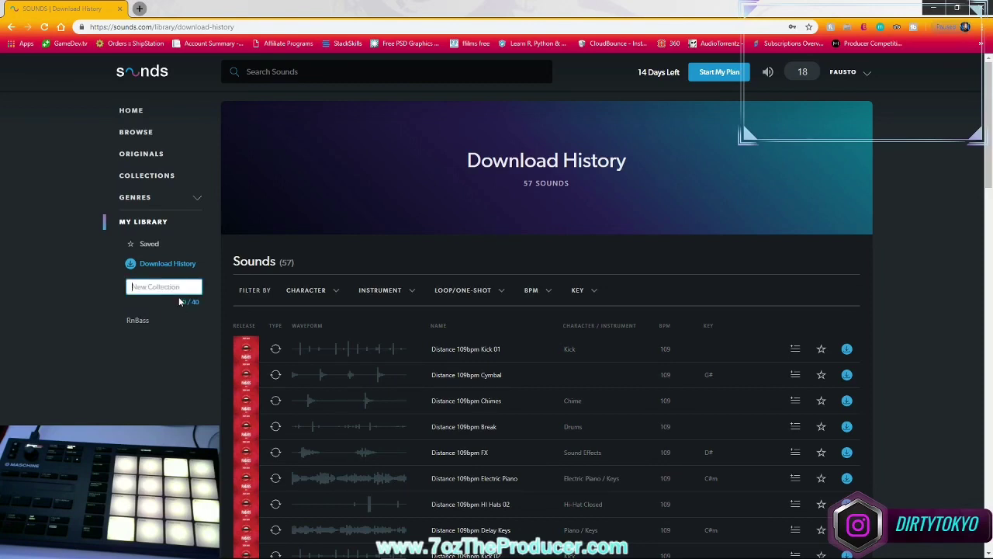
text(TRAPT UP)
key(Return)
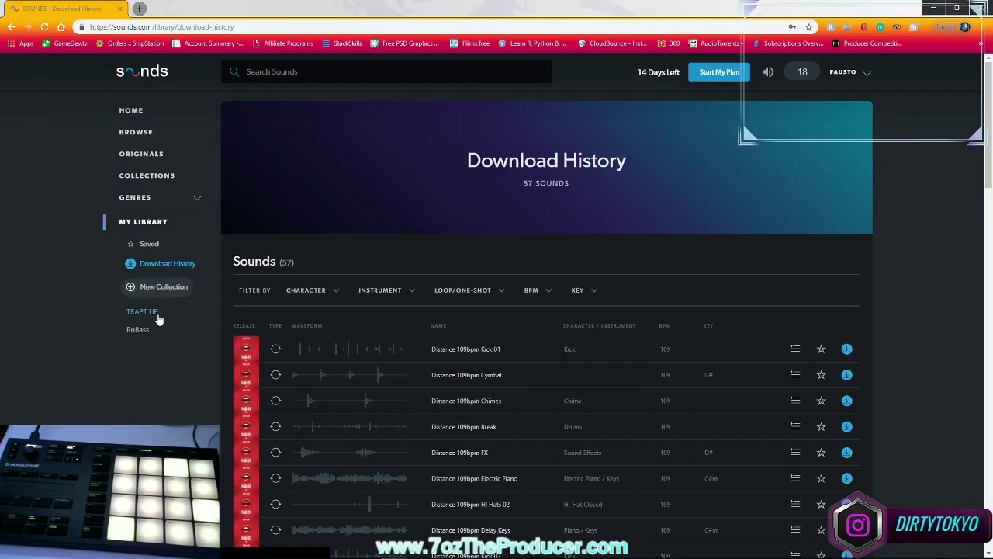
click(165, 177)
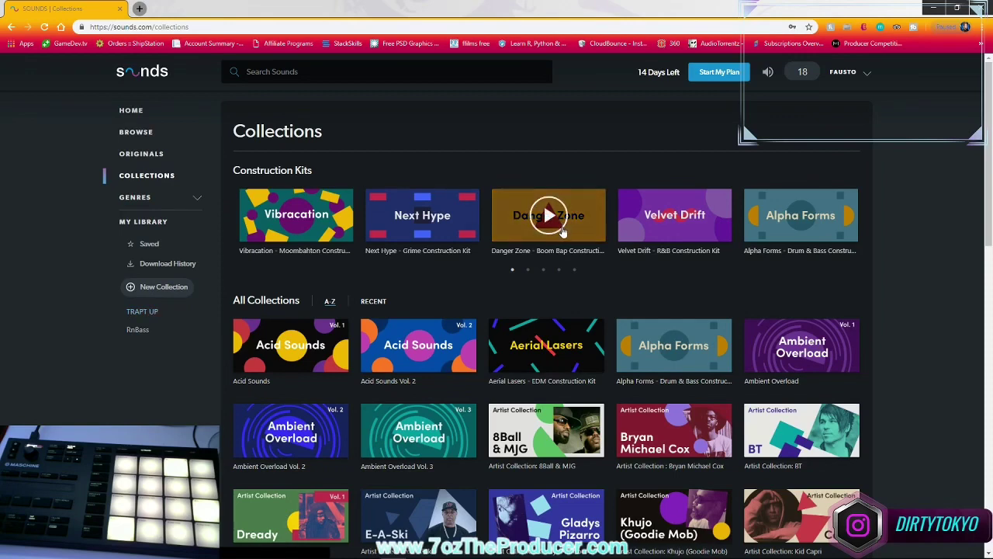
Search for 'trap', then preview and download the first Trap Kick Thump sound.
click(248, 71)
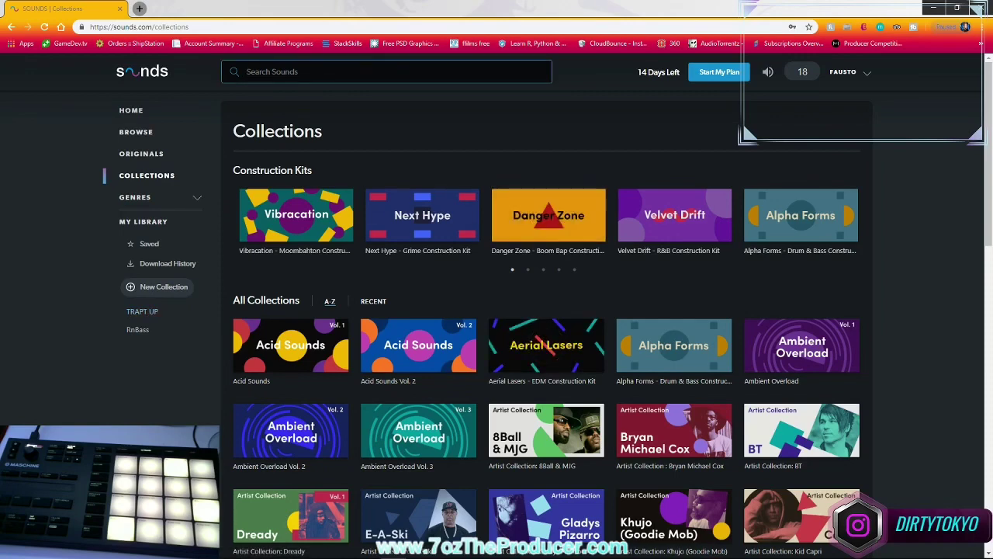
text(trap)
key(Return)
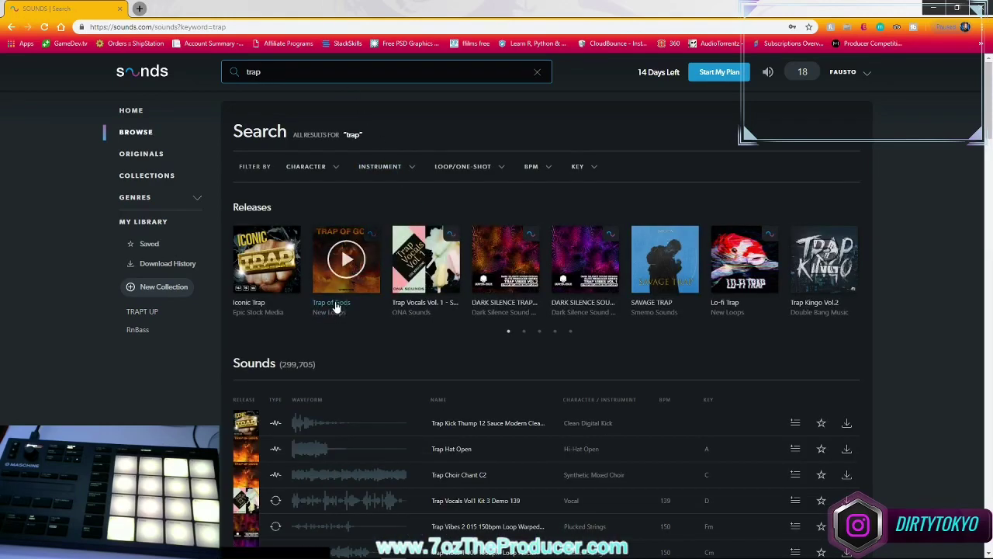
click(276, 424)
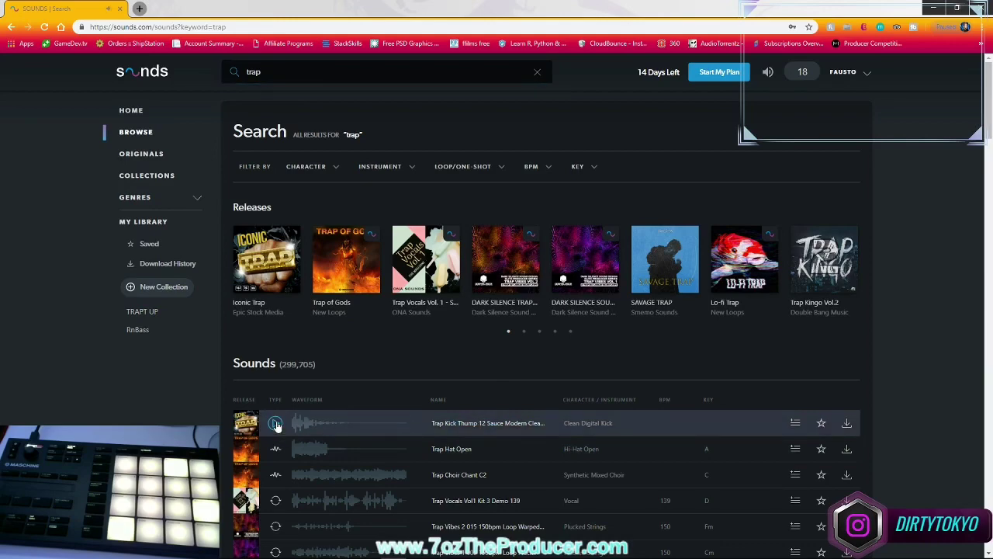
click(847, 424)
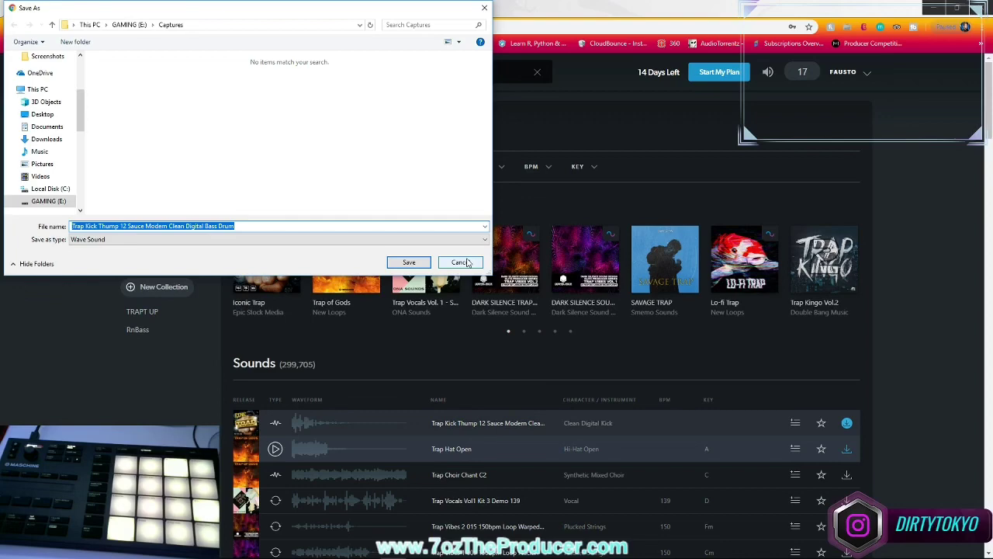
click(466, 263)
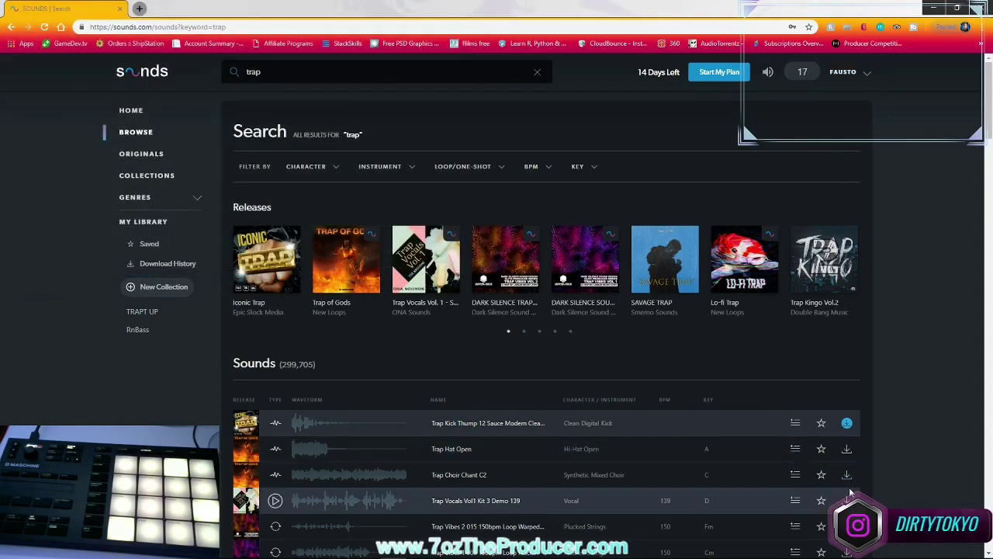
Add the Trap Kick Thump kick to the TRAPT UP collection.
click(796, 423)
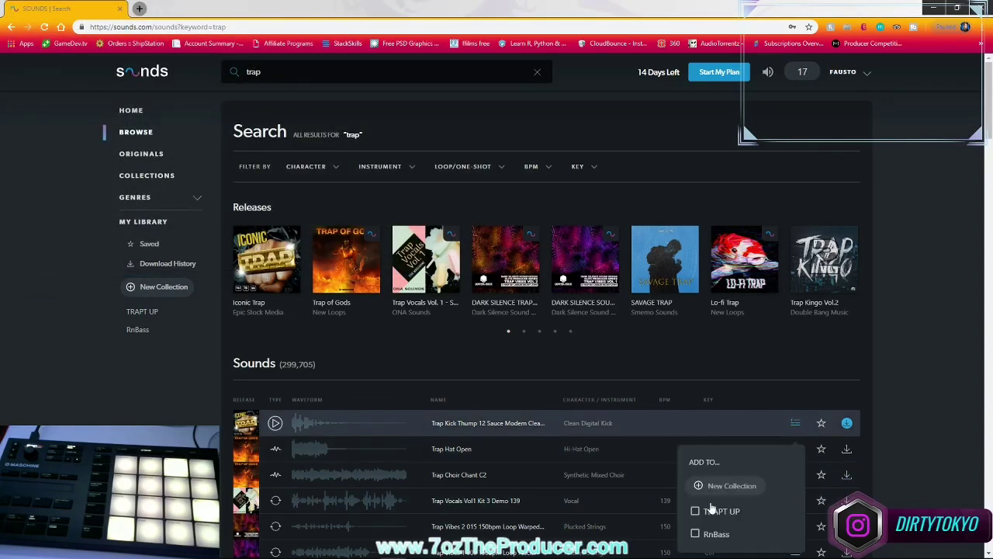
click(695, 513)
click(861, 378)
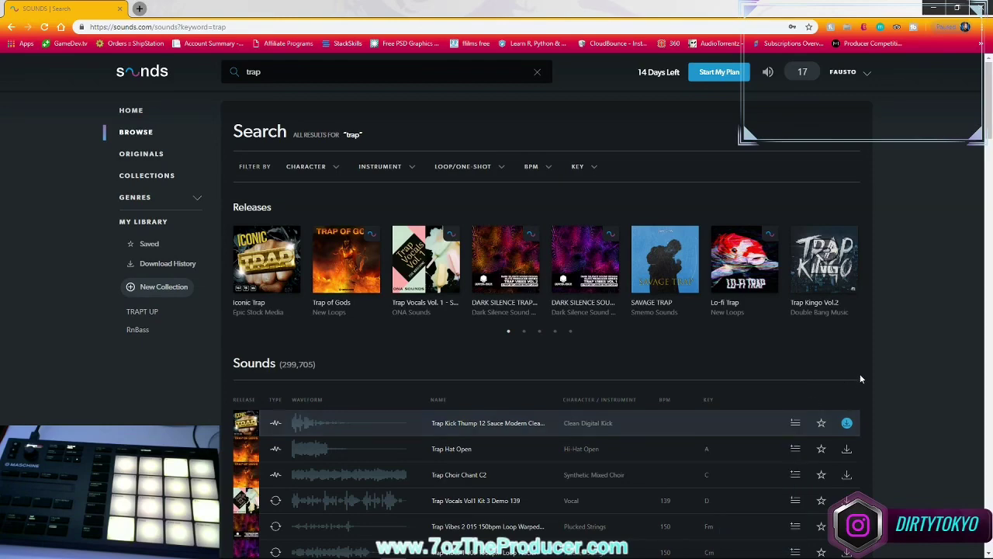
Confirm that Download All to NI Apps is enabled in the account's Download Settings, then return home.
click(857, 76)
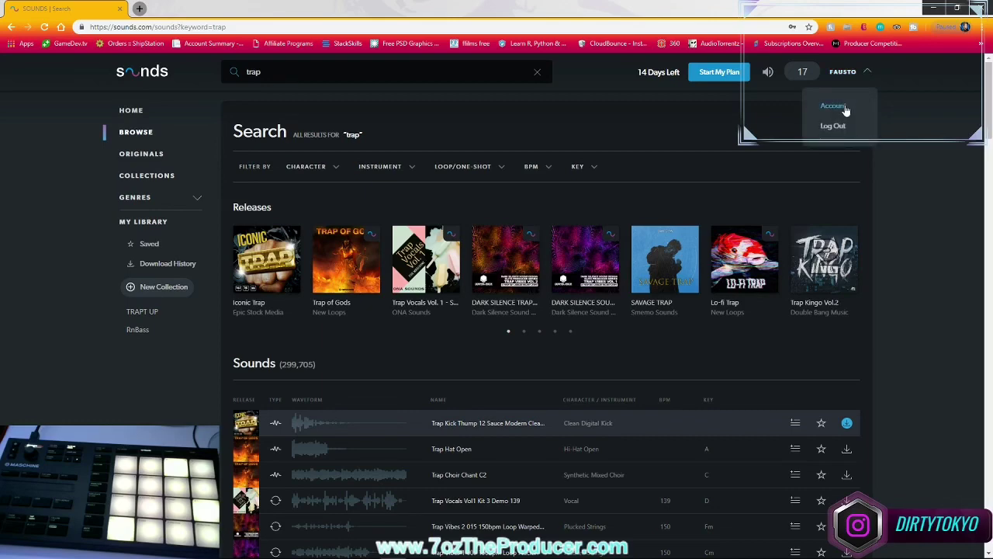
click(834, 102)
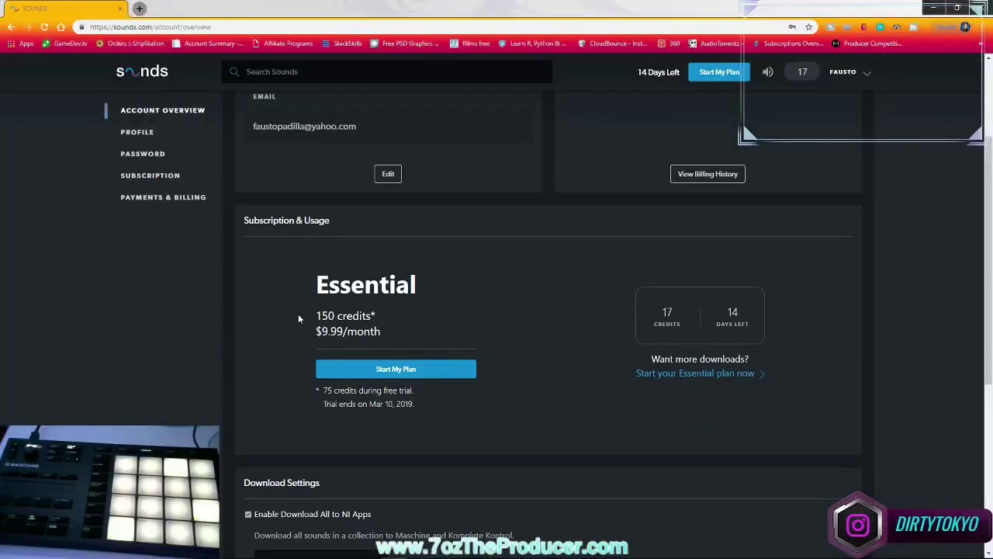
scroll(298, 313, down, 2)
click(365, 414)
scroll(297, 324, down, 2)
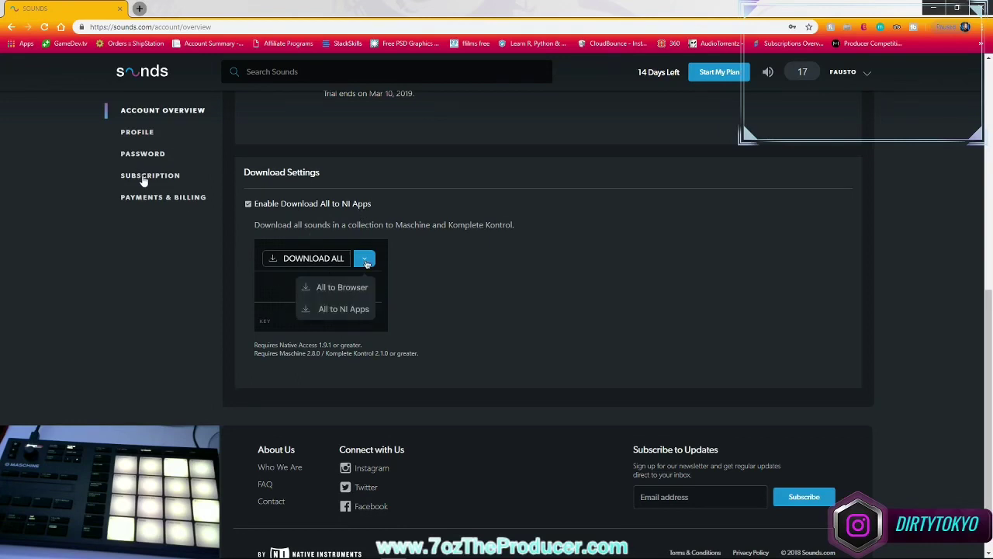
click(144, 75)
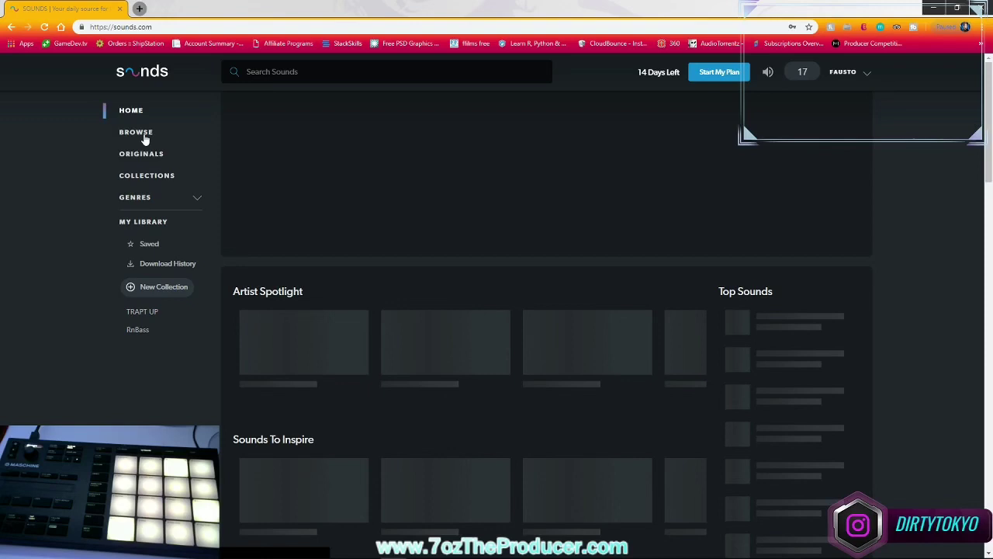
Download the entire TRAPT UP collection to NI Apps and confirm with OK.
click(150, 315)
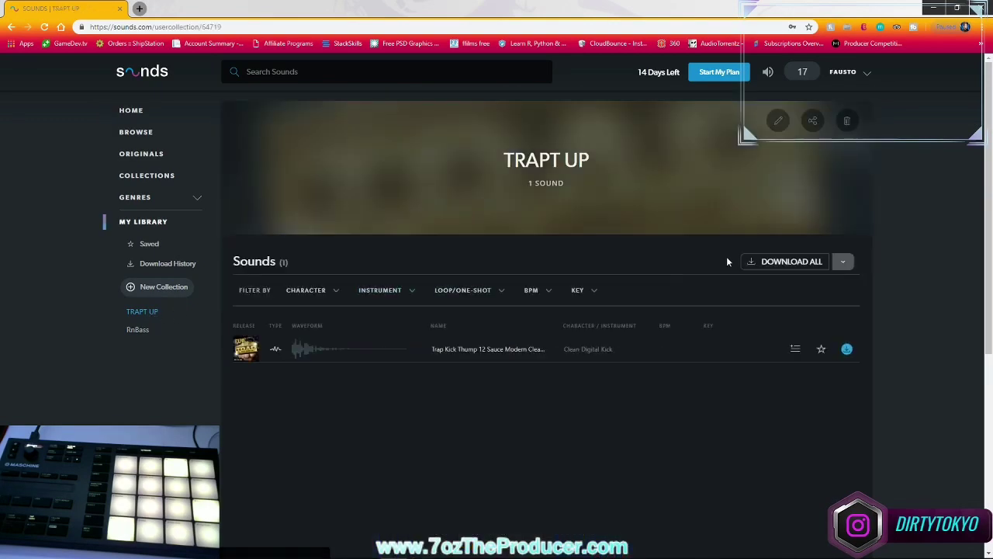
click(846, 265)
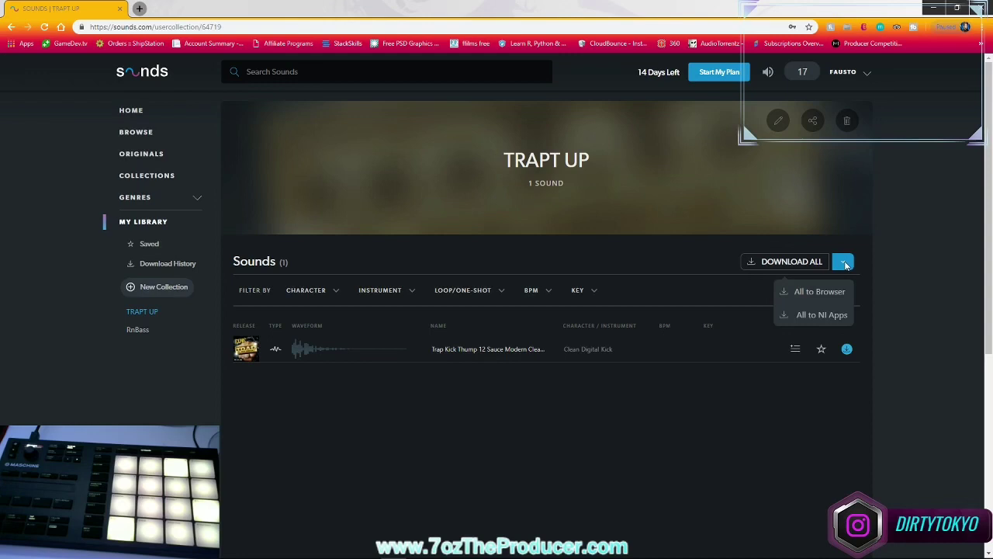
click(835, 315)
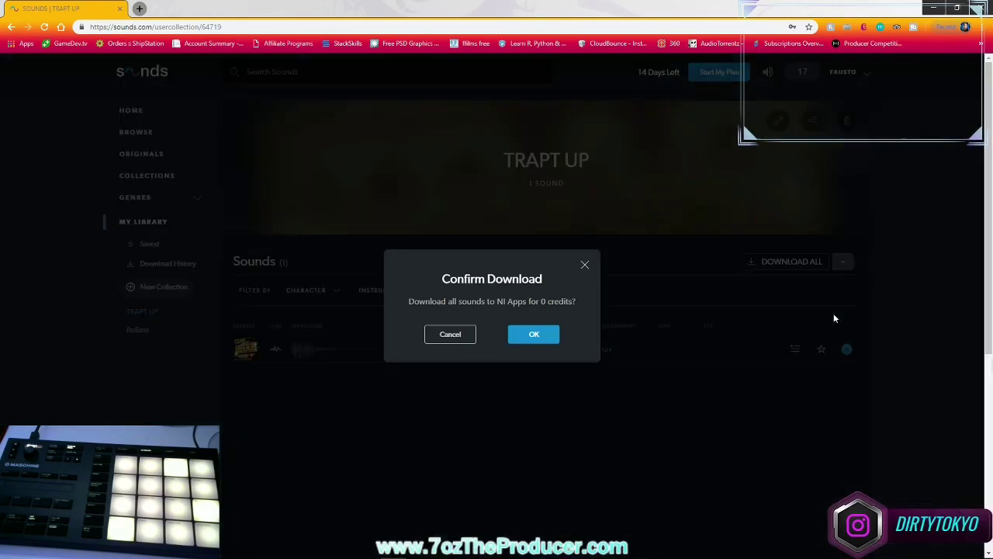
click(543, 338)
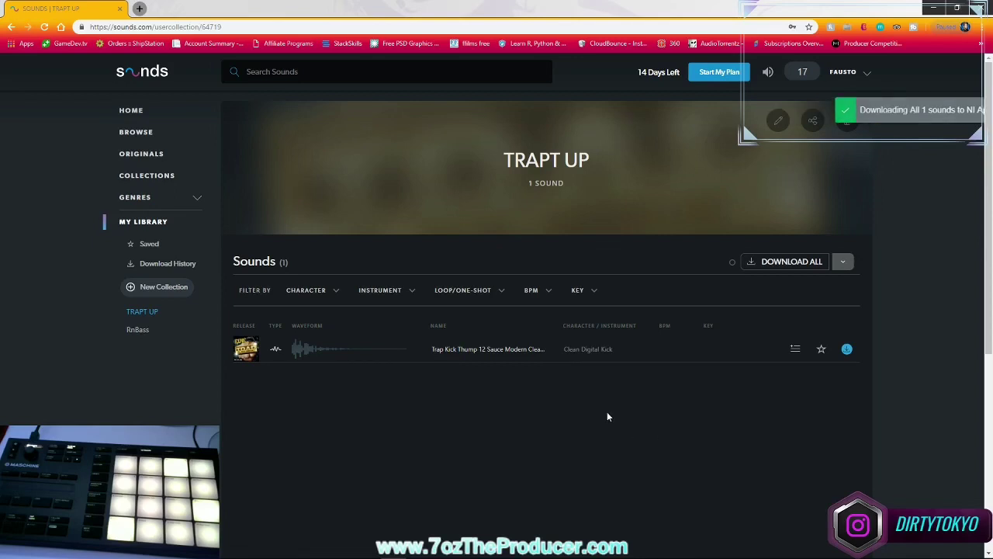
mouse_move(448, 553)
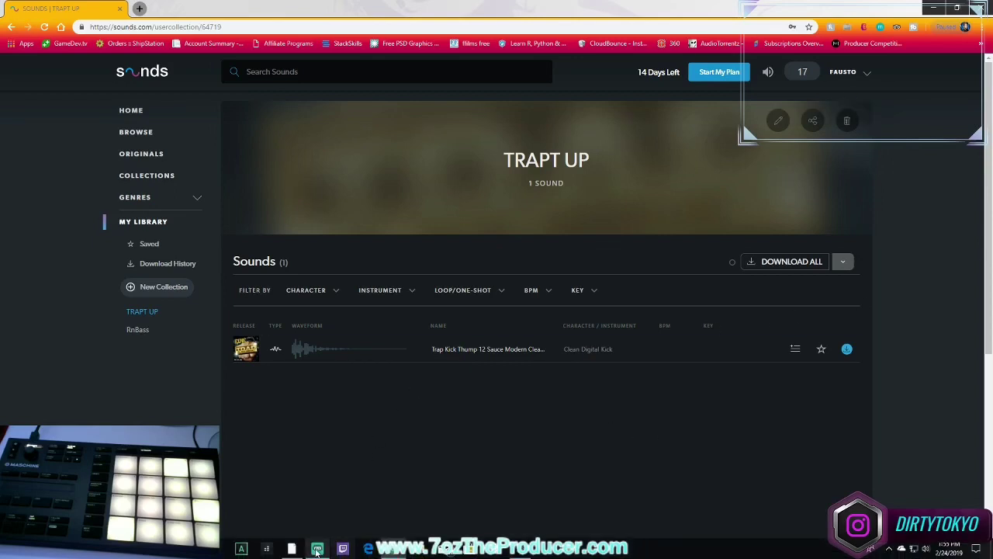
mouse_move(383, 554)
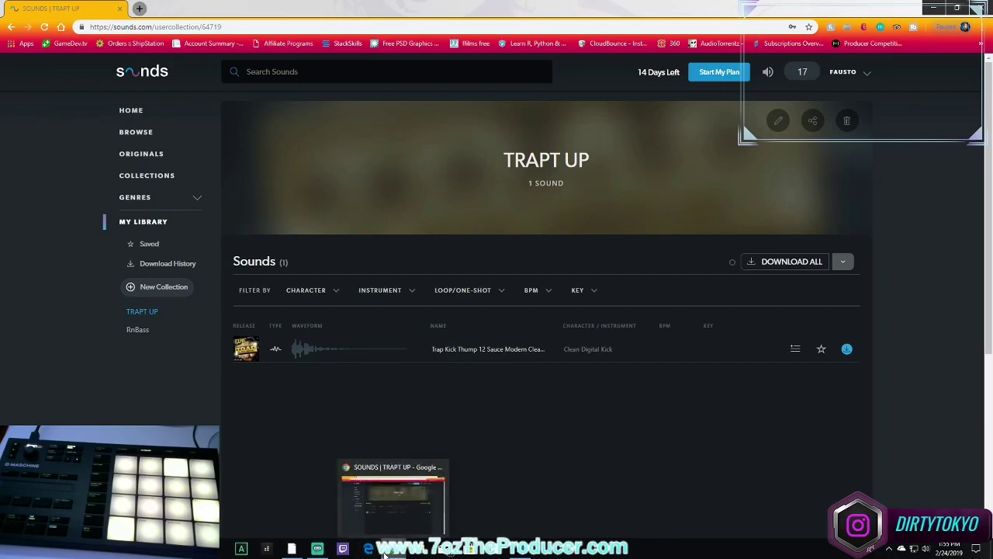
Switch to Maschine and expand the All Loops product list showing the Sounds.com collections.
key(alt+Tab)
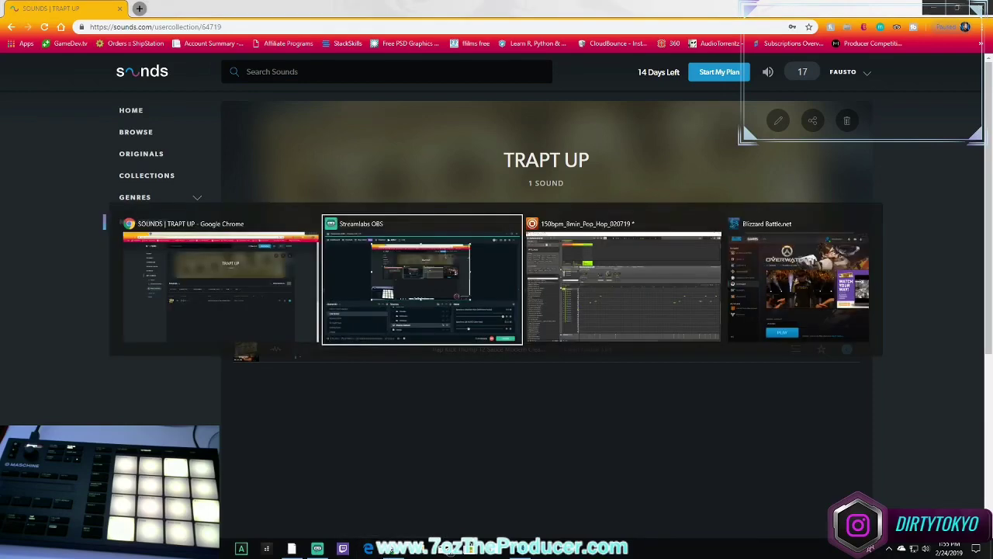
key(alt+Tab)
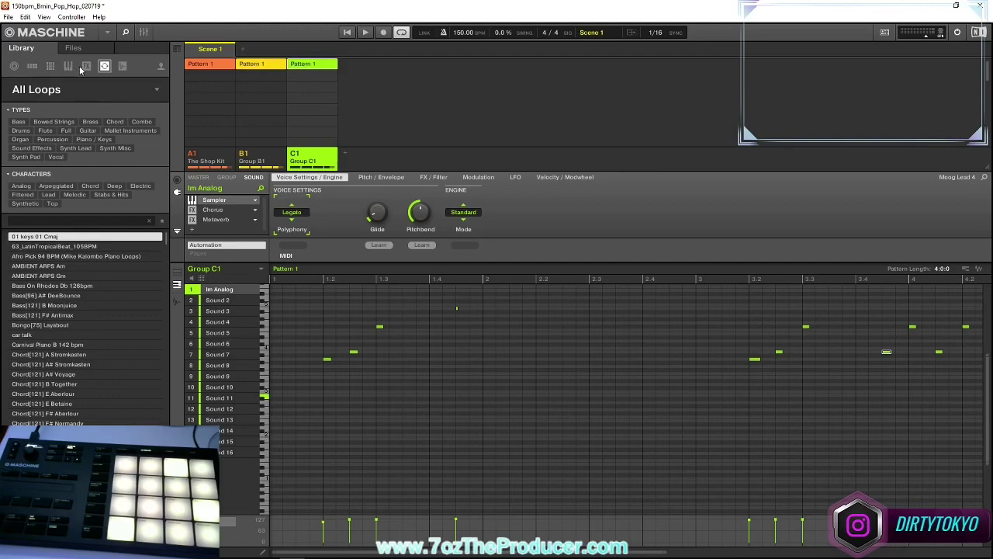
click(159, 91)
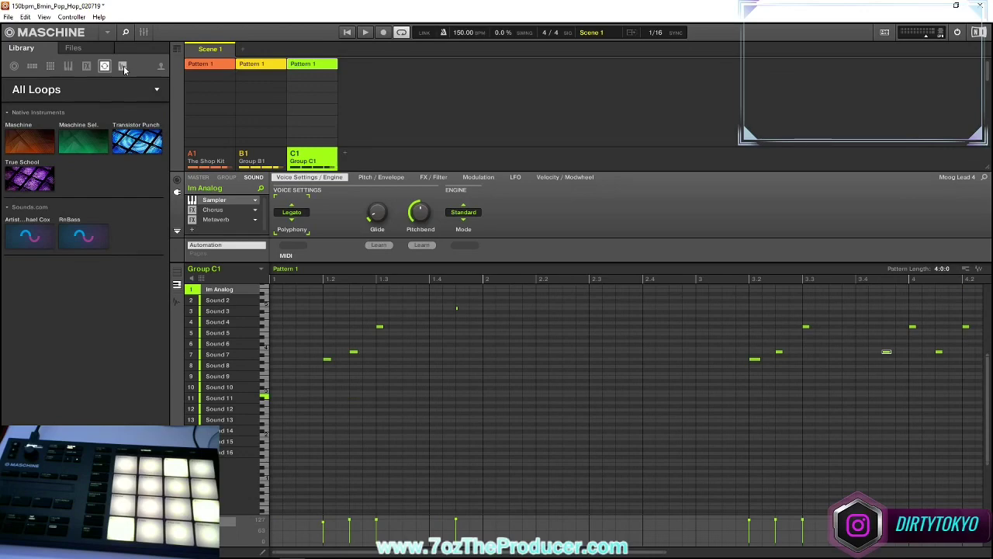
Open the Artist Collection: Bryan Michael Cox loops and scroll down the loop list.
click(16, 246)
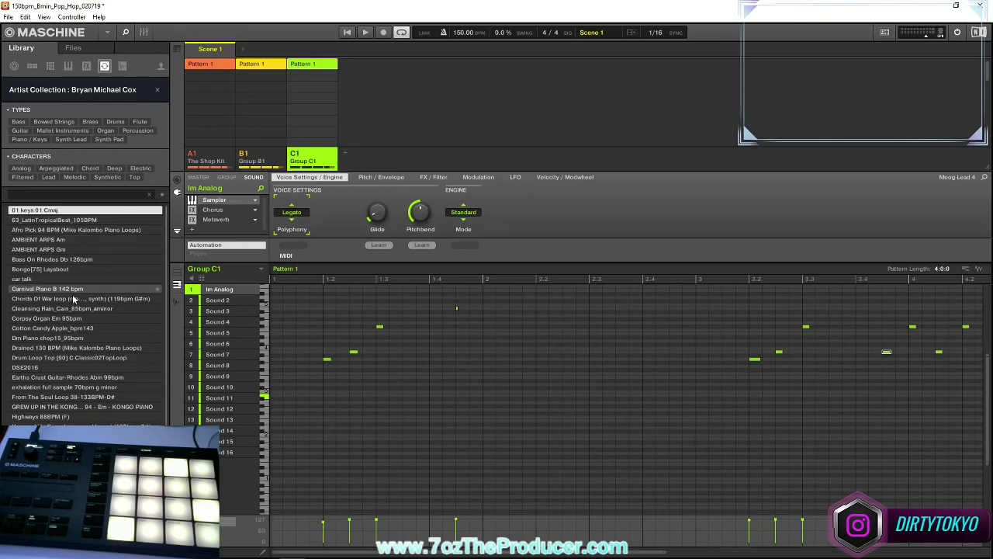
scroll(102, 423, down, 1)
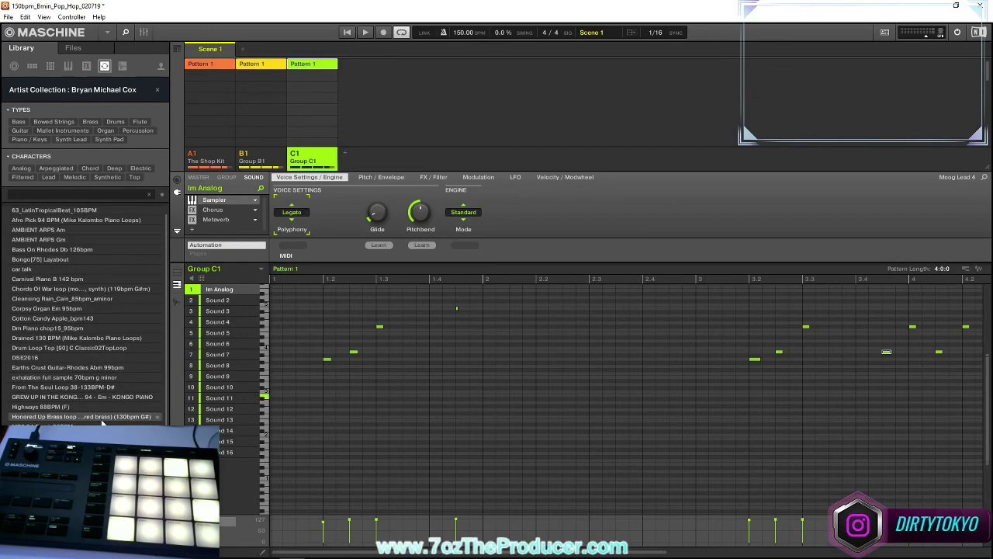